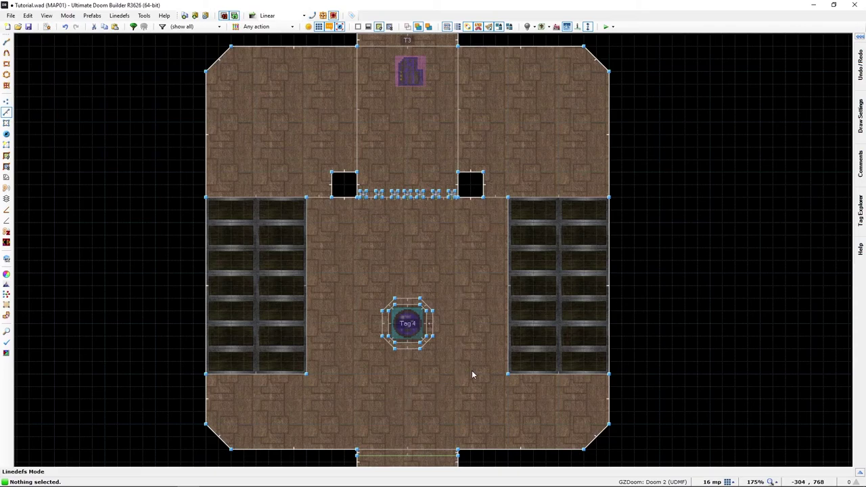
# Examine the grated floor sections and their surroundings in the 3D view with highlighting off, and return to the 2D map
pyautogui.press('w')
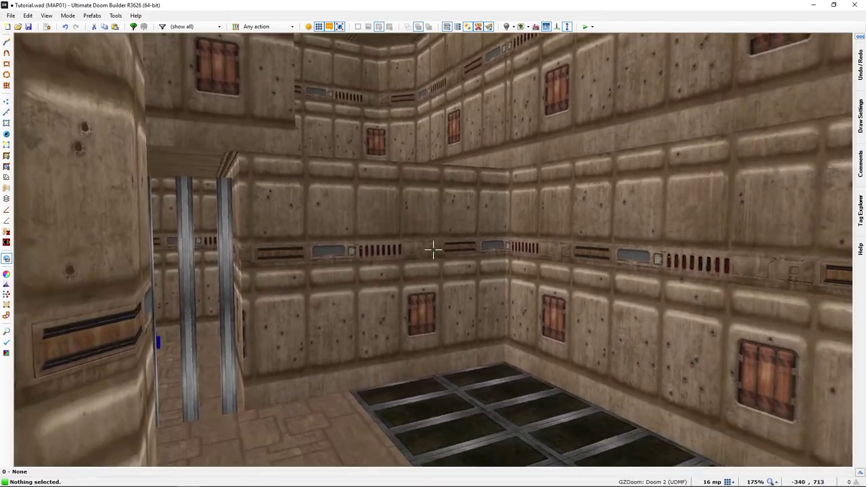
pyautogui.press('f')
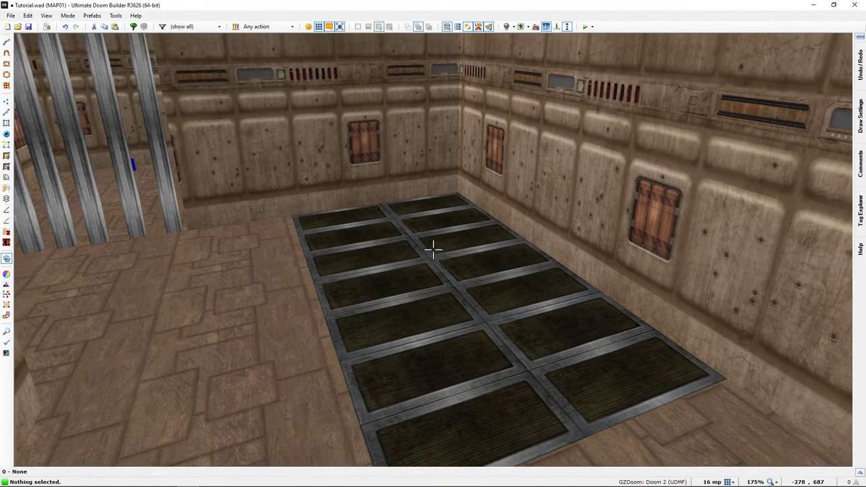
pyautogui.press('h')
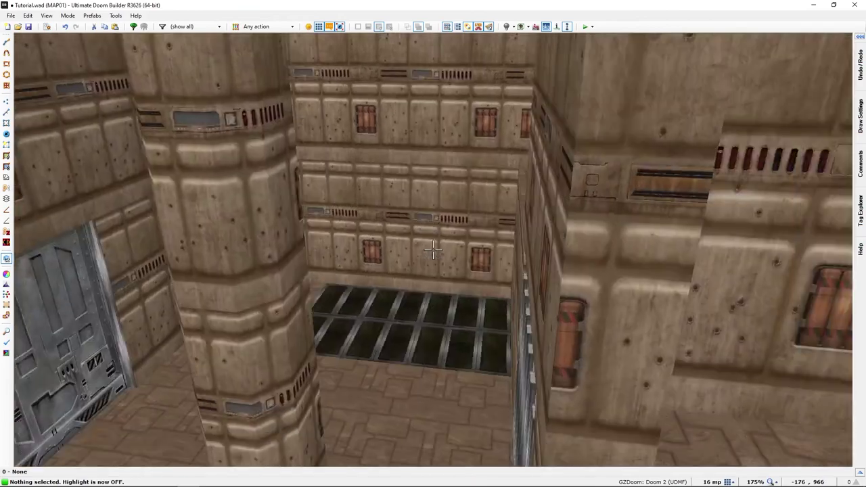
pyautogui.press('e')
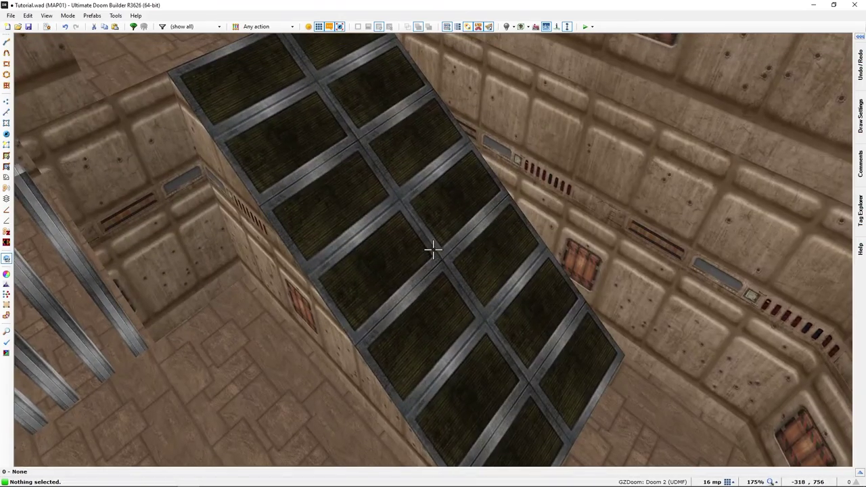
pyautogui.press('f')
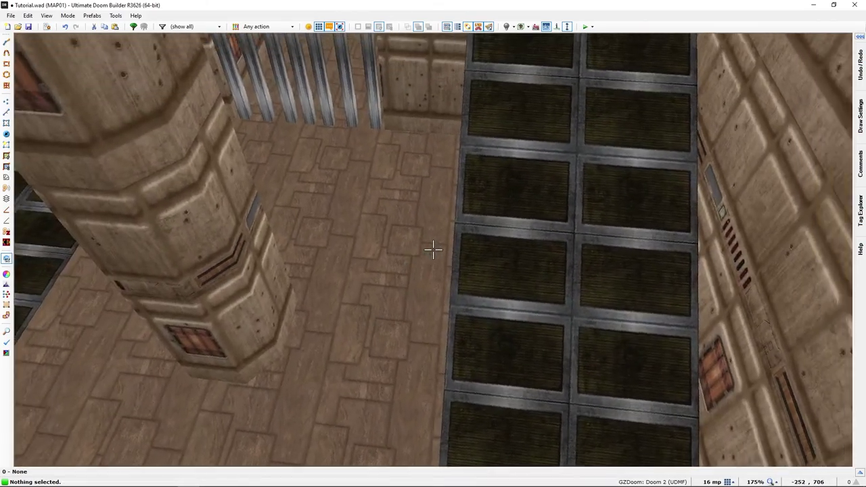
pyautogui.press('s')
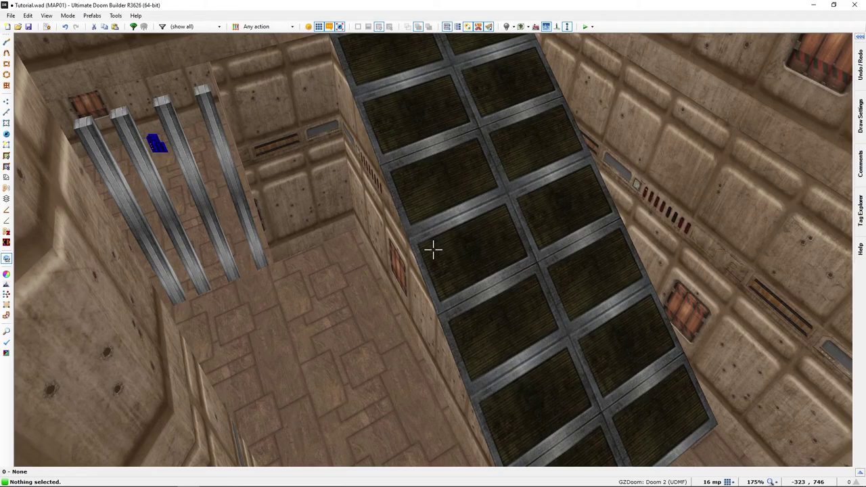
pyautogui.moveTo(433, 250)
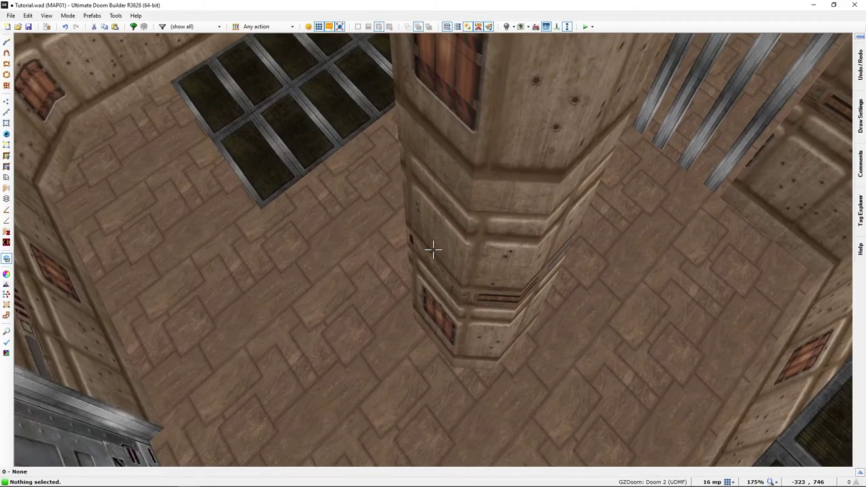
pyautogui.press('q')
pyautogui.moveTo(380, 234); pyautogui.dragTo(502, 385, button='middle')
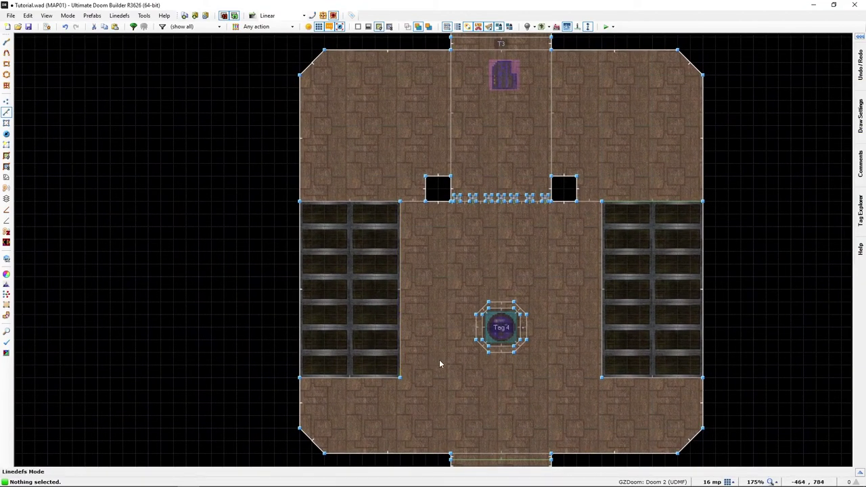
# Inspect the flat west grated floor and the ledge wall behind it in the 3D view, returning to the 2D map
pyautogui.press('w')
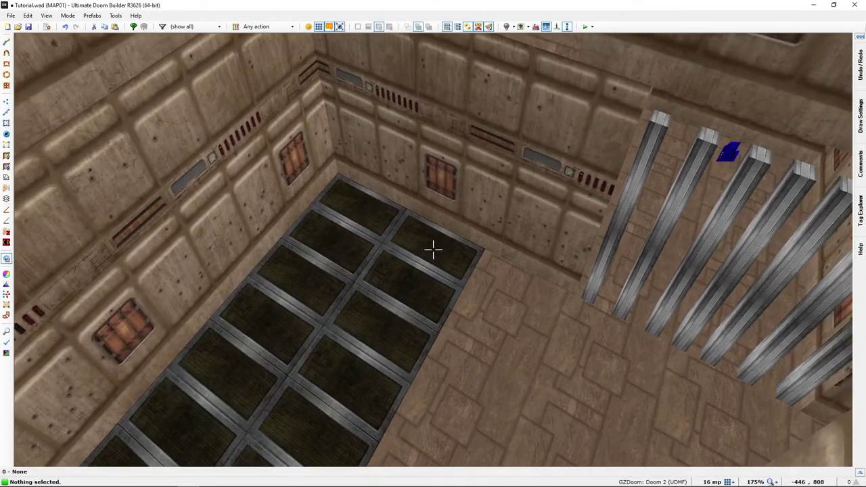
pyautogui.press('e')
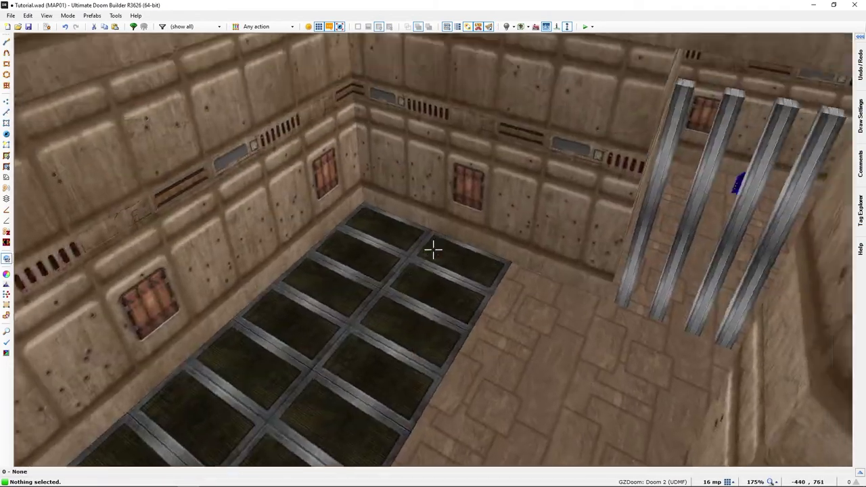
pyautogui.press('d')
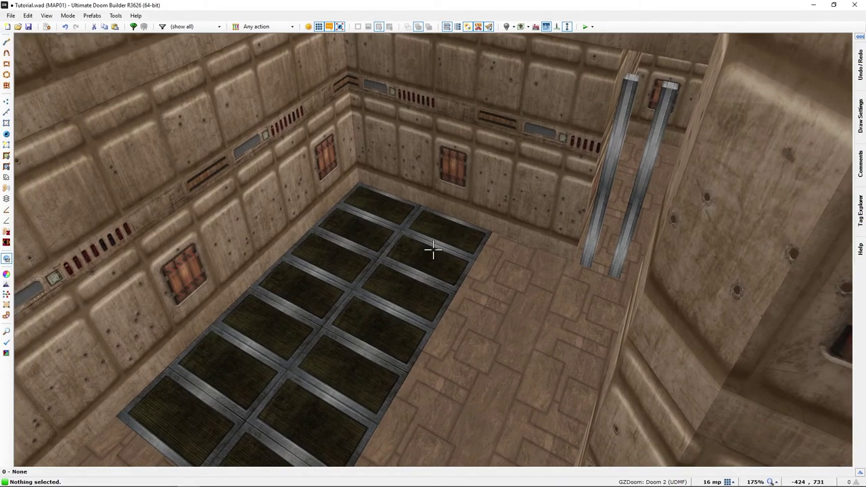
pyautogui.press('q')
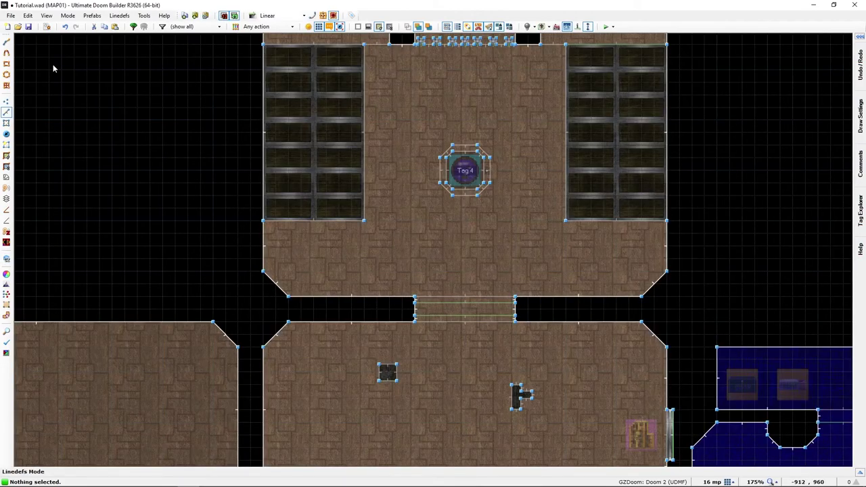
# Look up the Toggle Visual Slope Picking shortcut in the control preferences by filtering for "slope", and close the preferences without saving
pyautogui.click(144, 17)
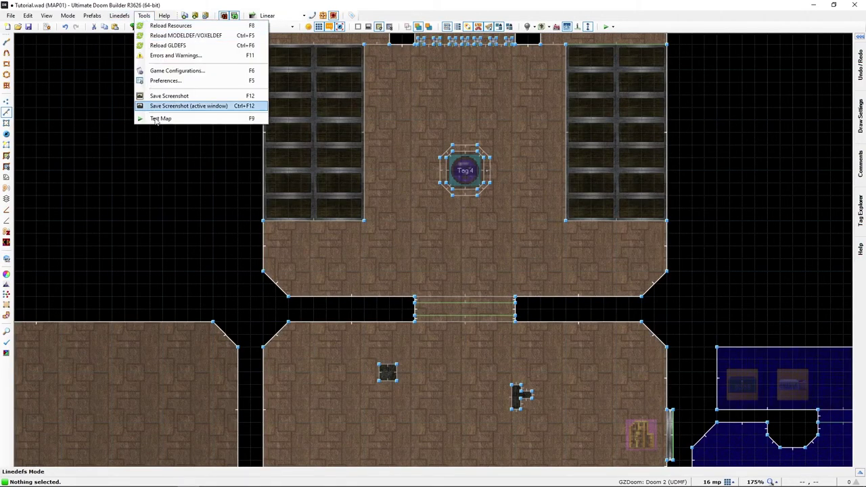
pyautogui.click(168, 82)
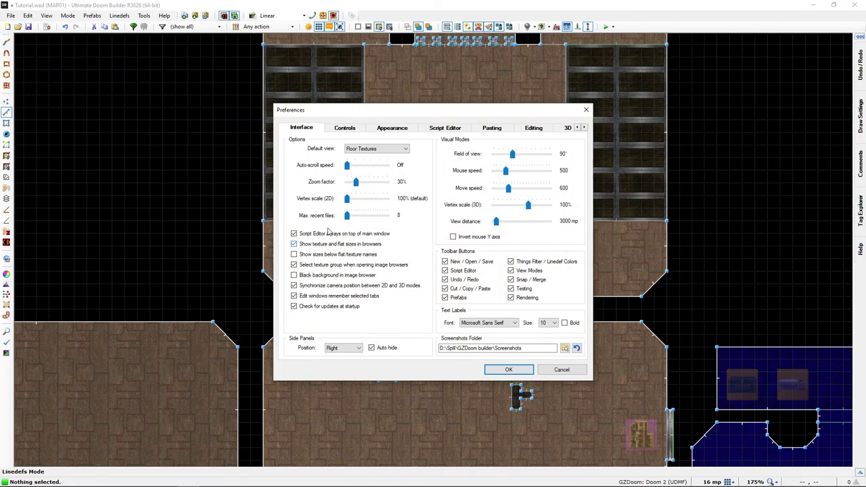
pyautogui.click(343, 128)
pyautogui.click(323, 143)
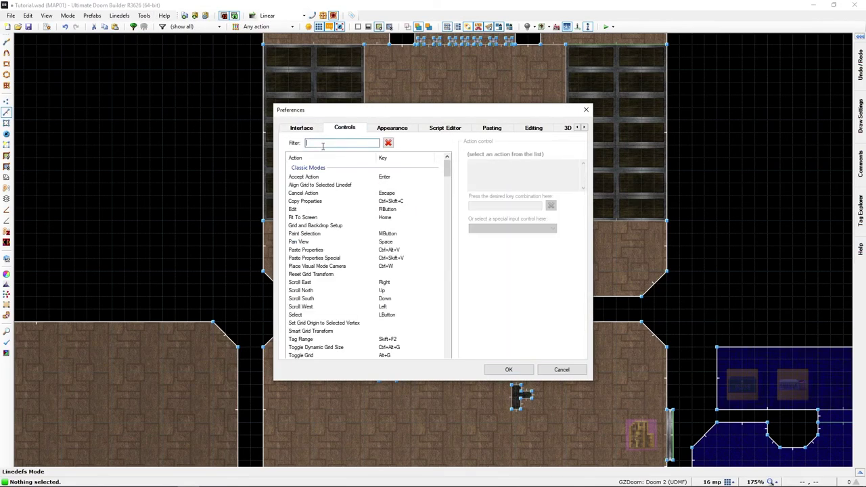
pyautogui.write('slope')
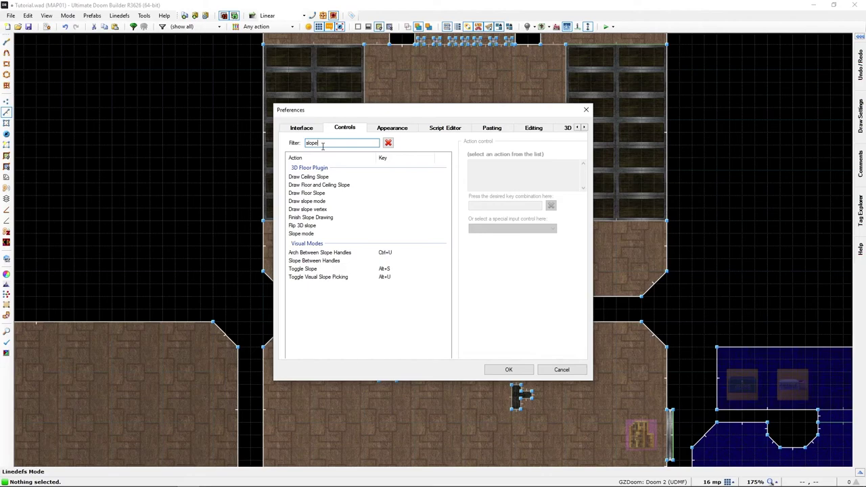
pyautogui.click(298, 280)
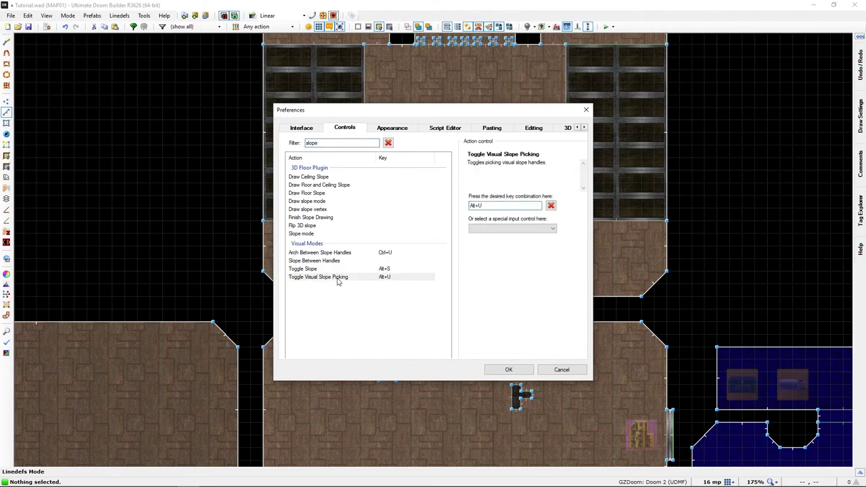
pyautogui.press('Escape')
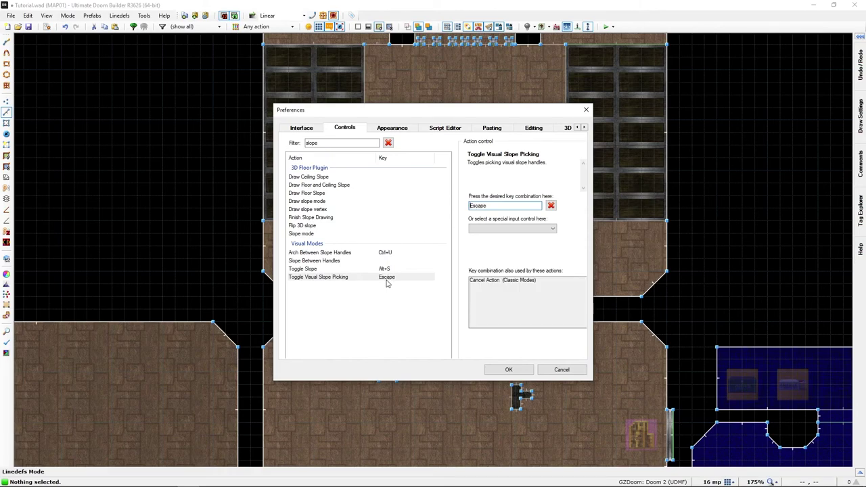
pyautogui.click(585, 109)
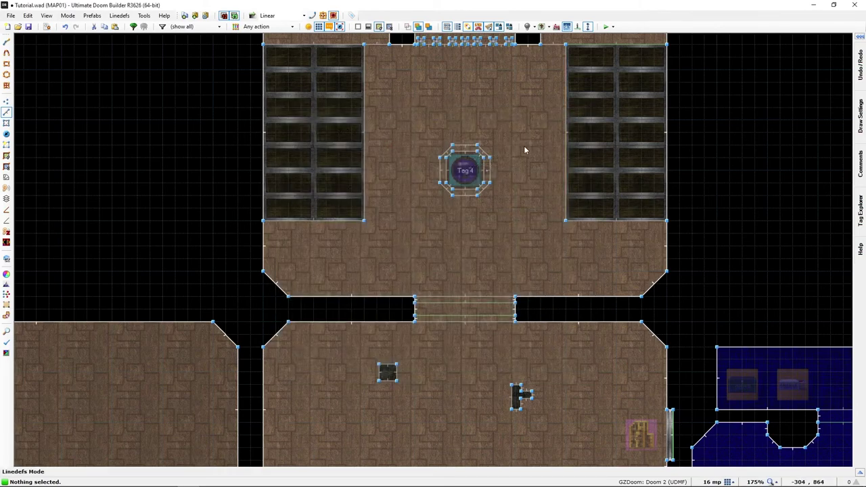
# Turn on visual slope picking in the 3D view and select the slope handle on the west grated floor's north edge
pyautogui.press('q')
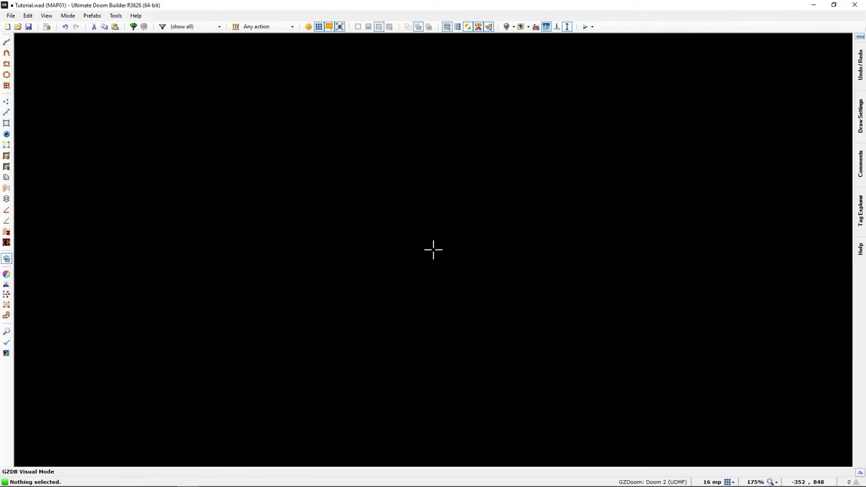
pyautogui.press('w')
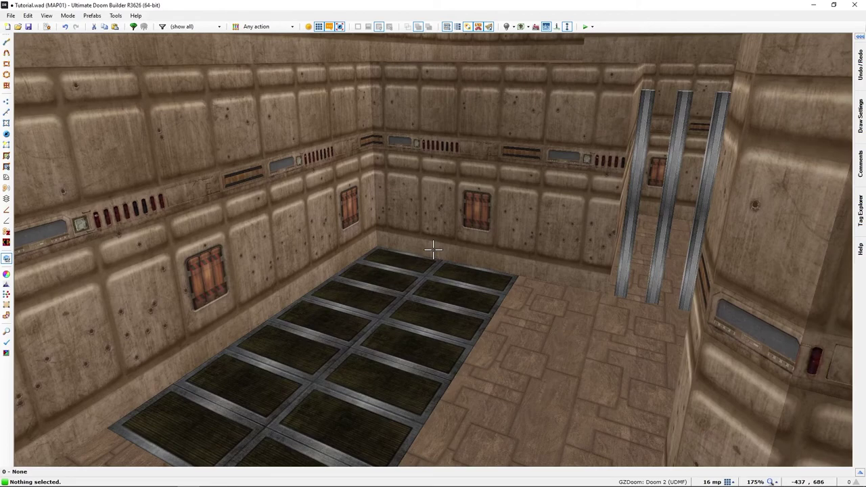
pyautogui.hotkey('alt', 'u')
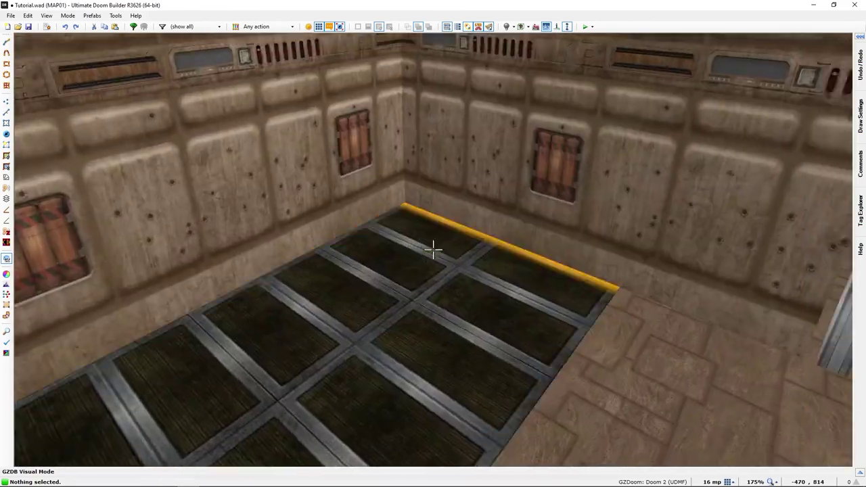
pyautogui.press('s')
pyautogui.press('w')
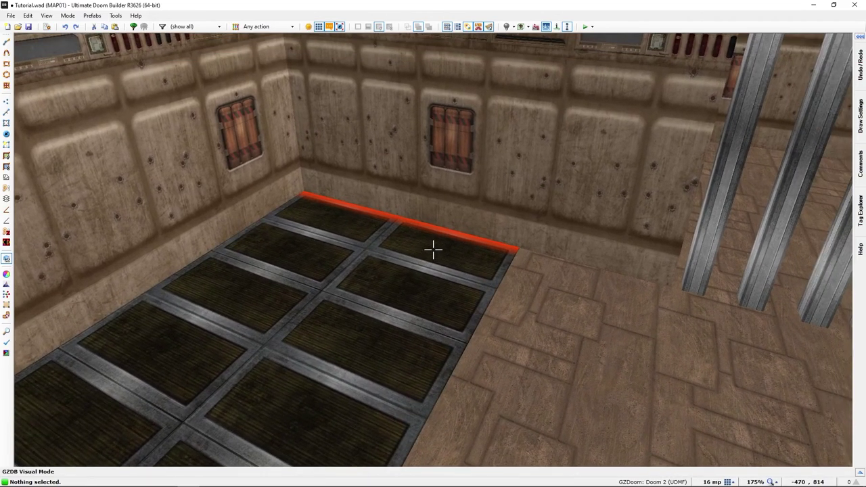
pyautogui.press('s')
pyautogui.press('w')
pyautogui.press('s')
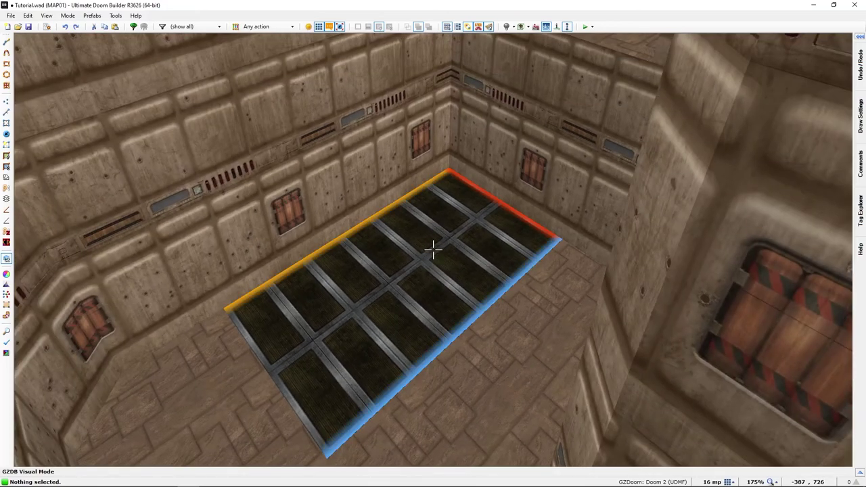
# Slope the west grated floor about its south edge by raising its north edge to meet the upper ledge
pyautogui.press('w')
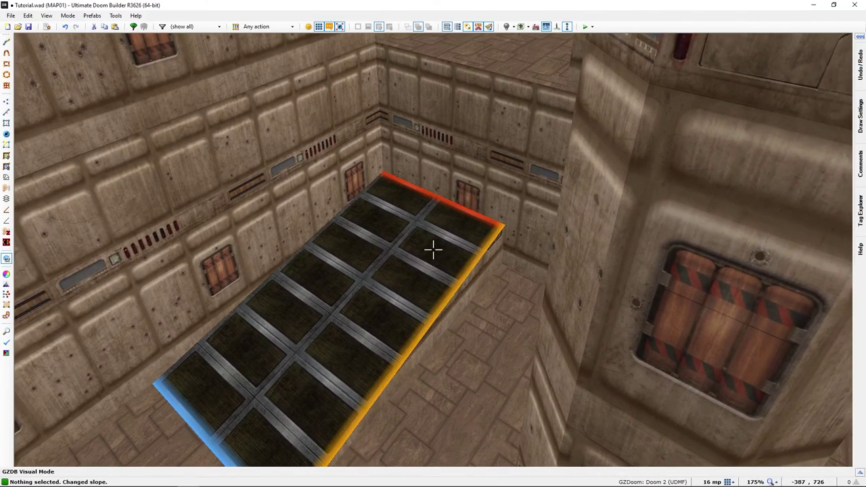
pyautogui.scroll(5, 432, 249)
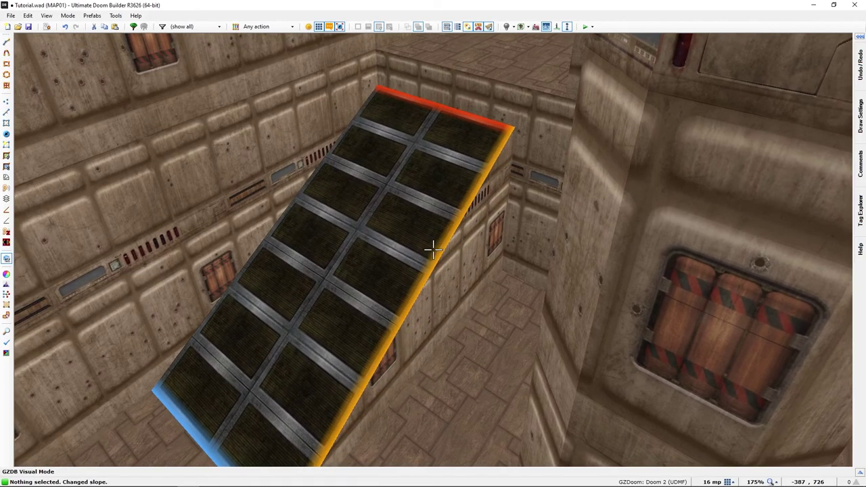
pyautogui.scroll(2, 433, 249)
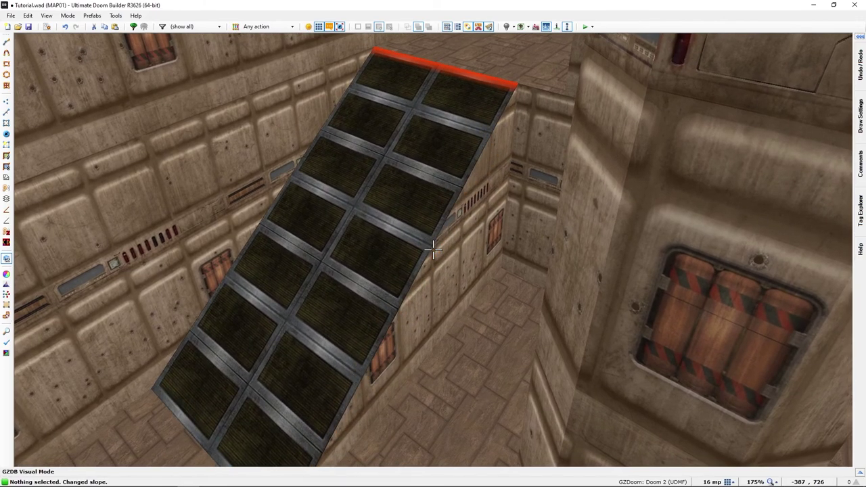
pyautogui.press('s')
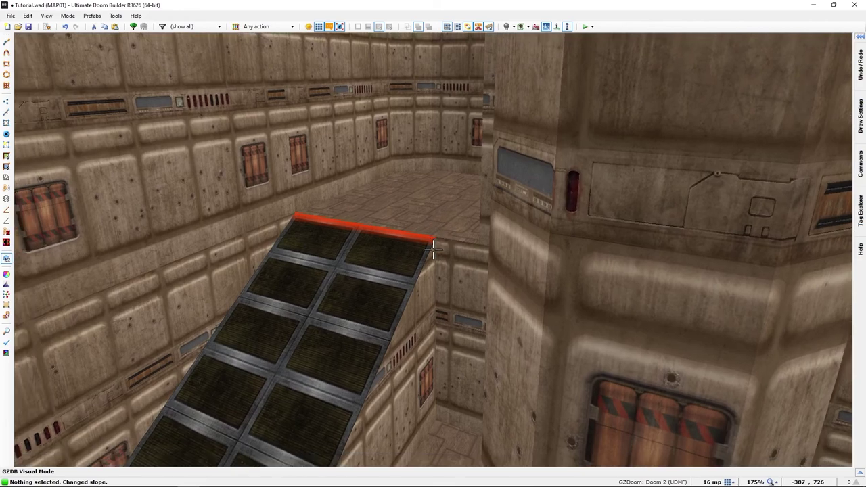
pyautogui.press('w')
pyautogui.scroll(-2, 433, 250)
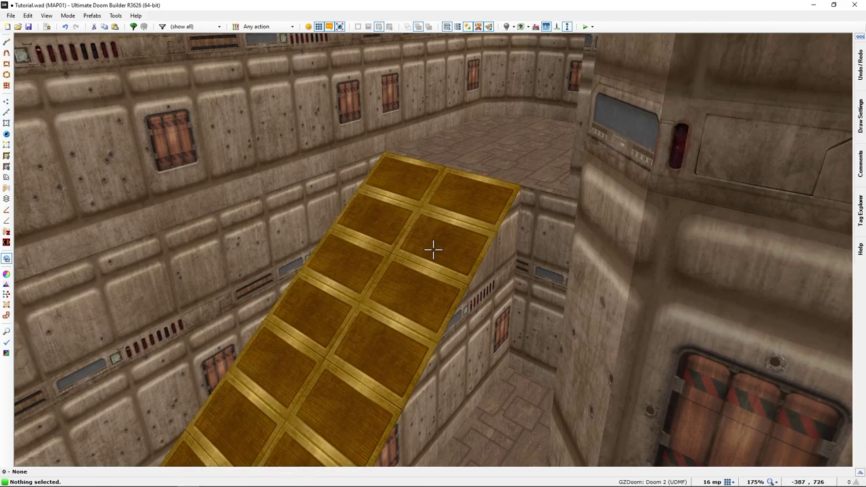
# Inspect the west ramp from several sides in the 3D view with highlighting off, and return to the room on the 2D map
pyautogui.press('w')
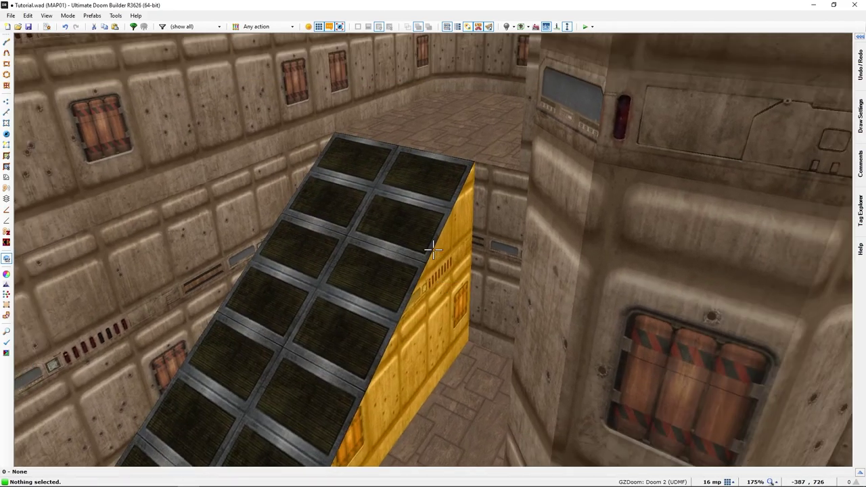
pyautogui.press('d')
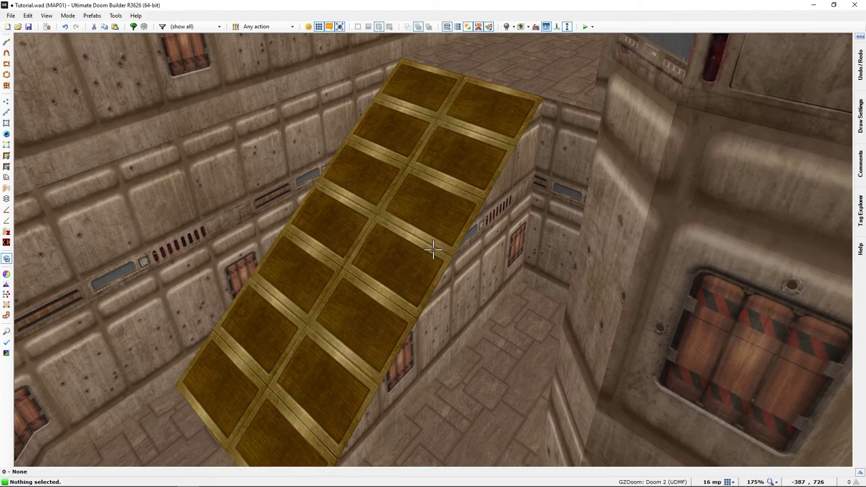
pyautogui.press('h')
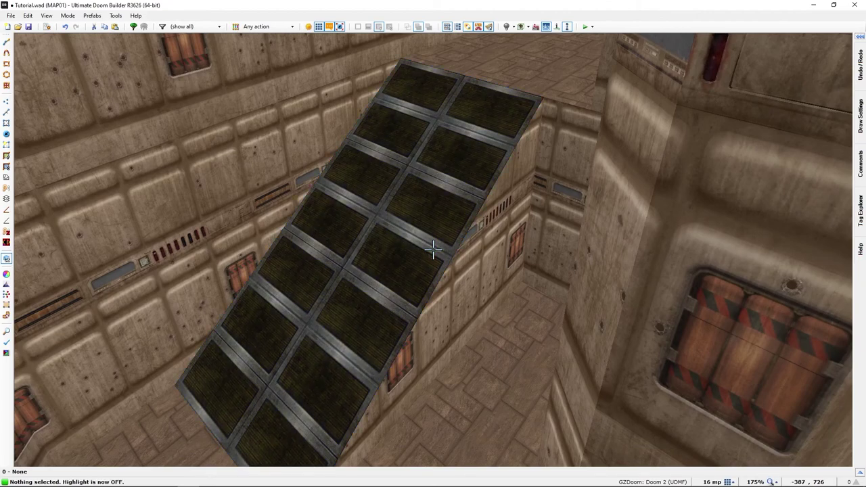
pyautogui.press('w')
pyautogui.press('w')
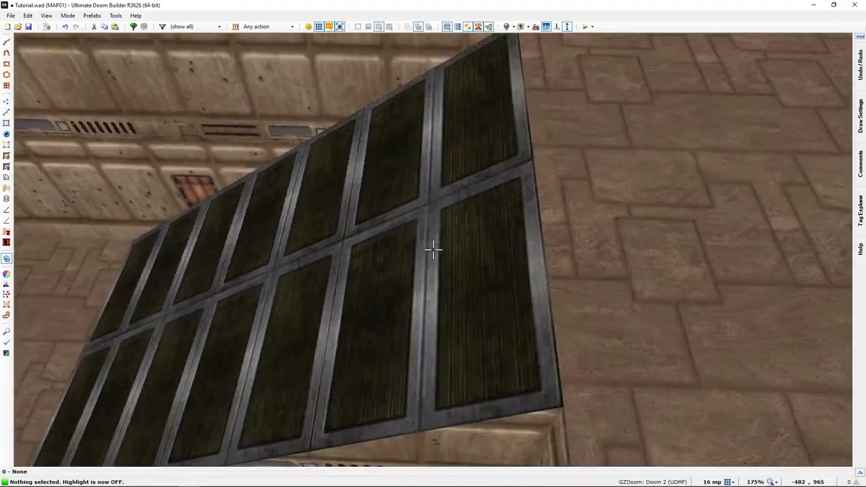
pyautogui.press('w')
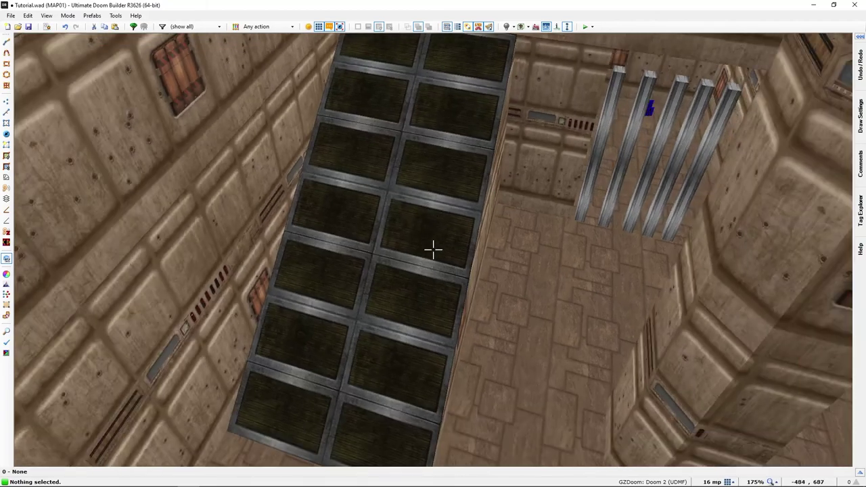
pyautogui.moveTo(433, 249)
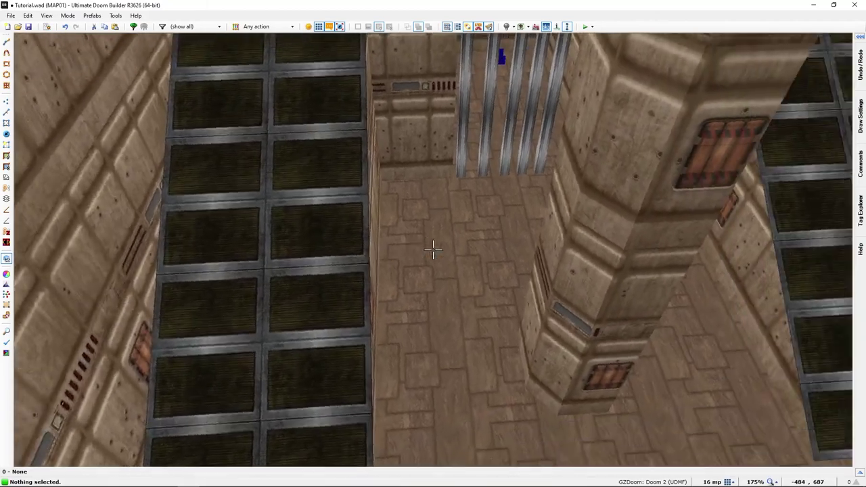
pyautogui.press('q')
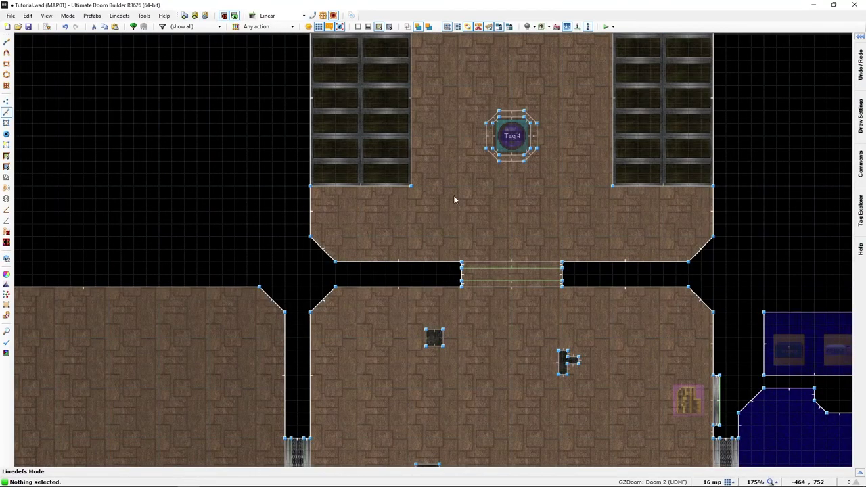
pyautogui.moveTo(453, 195); pyautogui.dragTo(366, 378, button='middle')
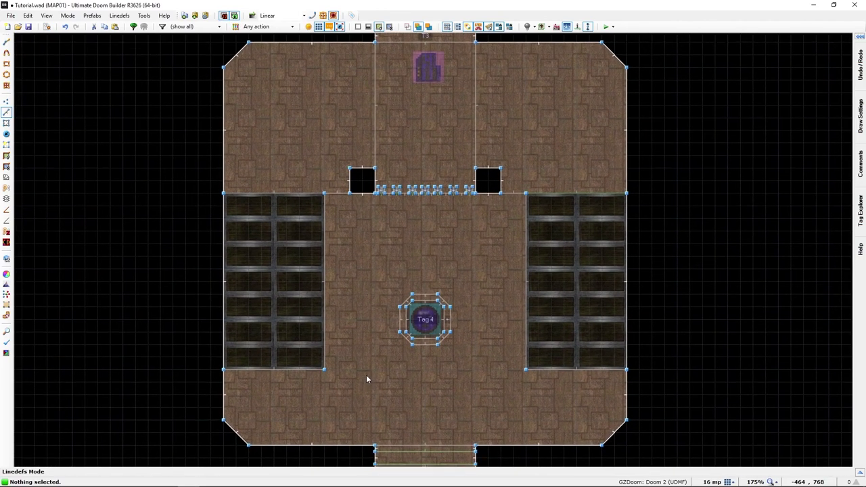